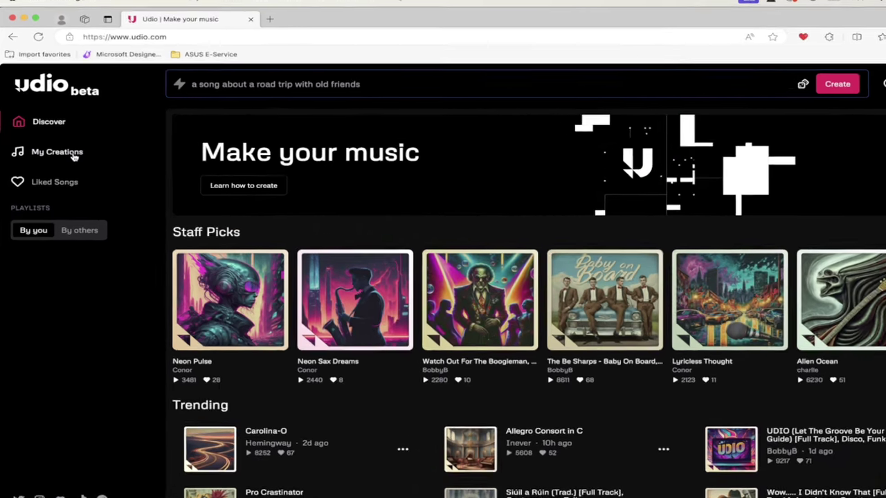
Preview Full Throttle Pup from My Creations and pause it at 0:04.
{"action": "left_click", "coordinate": [68, 147]}
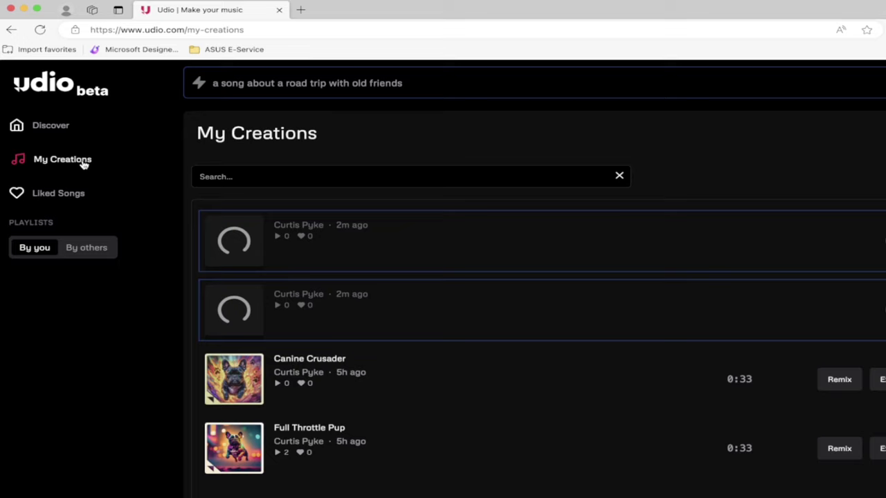
{"action": "scroll", "coordinate": [396, 244], "scroll_direction": "down", "scroll_amount": 1}
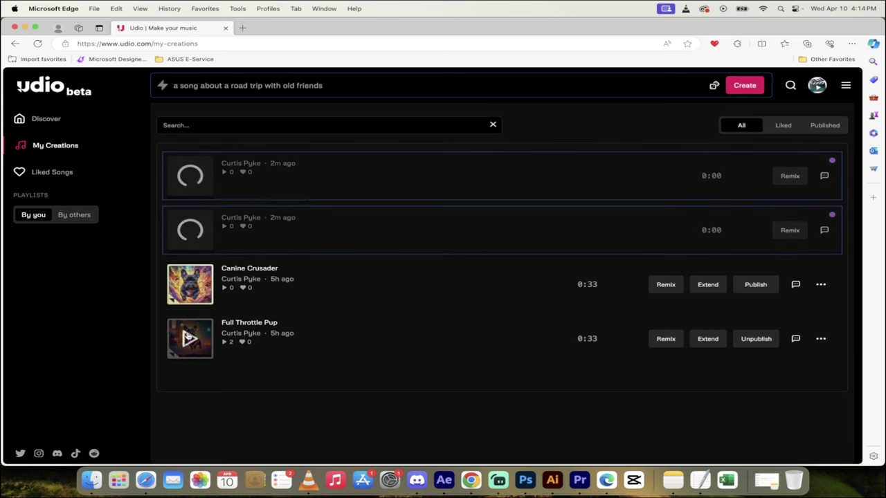
{"action": "mouse_move", "coordinate": [234, 448]}
{"action": "left_click", "coordinate": [188, 338]}
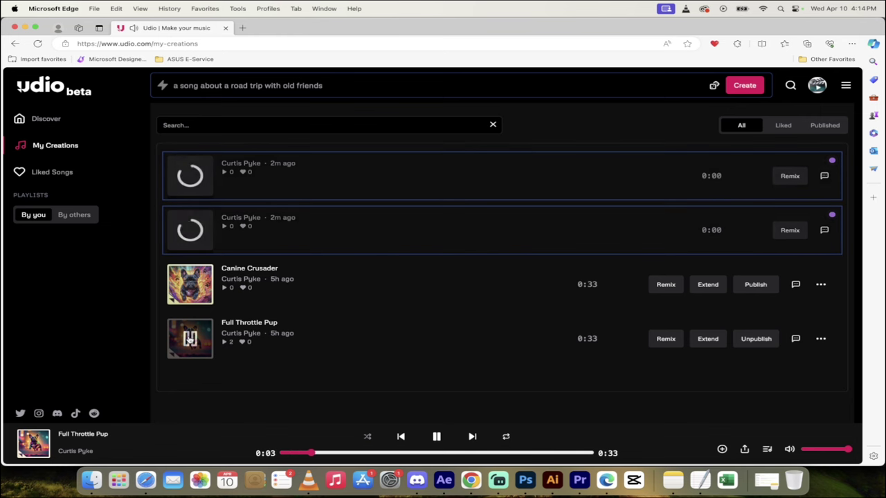
{"action": "left_click", "coordinate": [189, 339]}
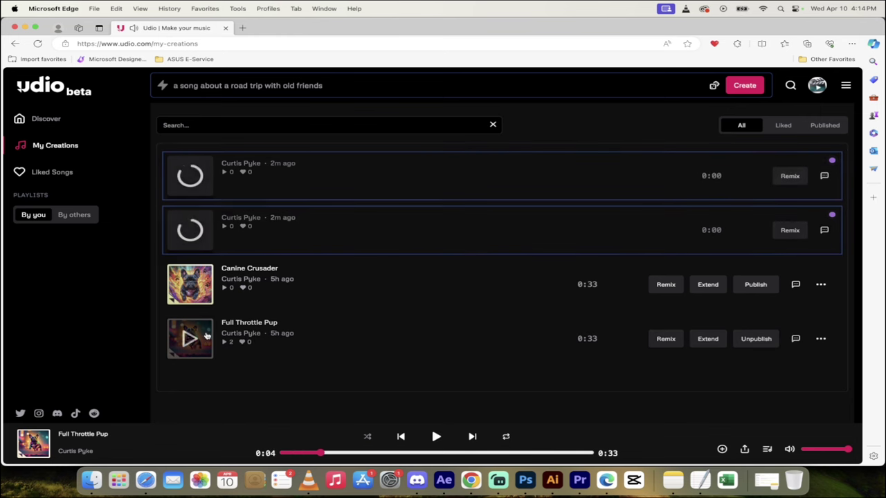
Open the Full Throttle Pup song page and select all of its lyrics.
{"action": "left_click", "coordinate": [249, 323]}
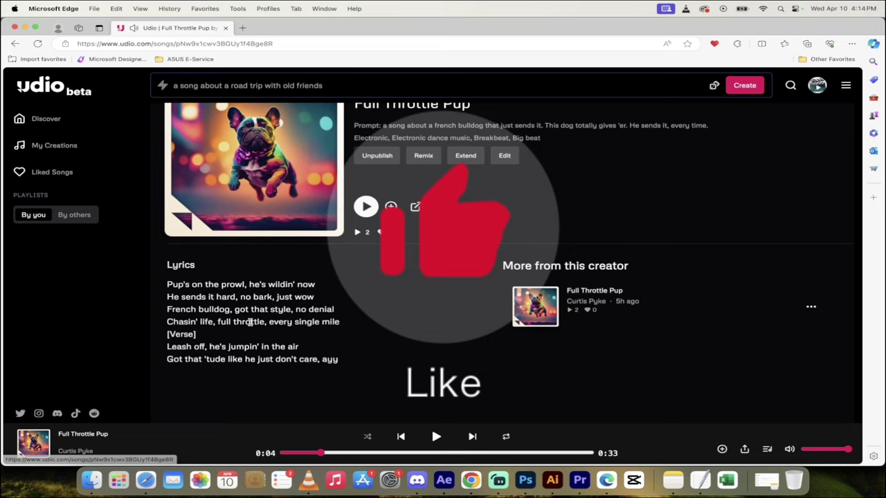
{"action": "left_click_drag", "start_coordinate": [164, 284], "coordinate": [337, 361]}
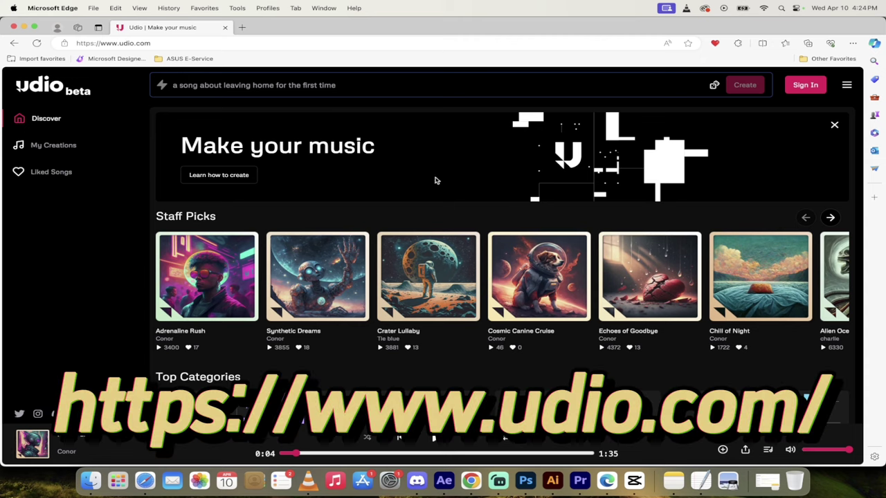
Sign back in, then browse Discover through Trending and genre rows and return to Staff Picks.
{"action": "left_click", "coordinate": [804, 88]}
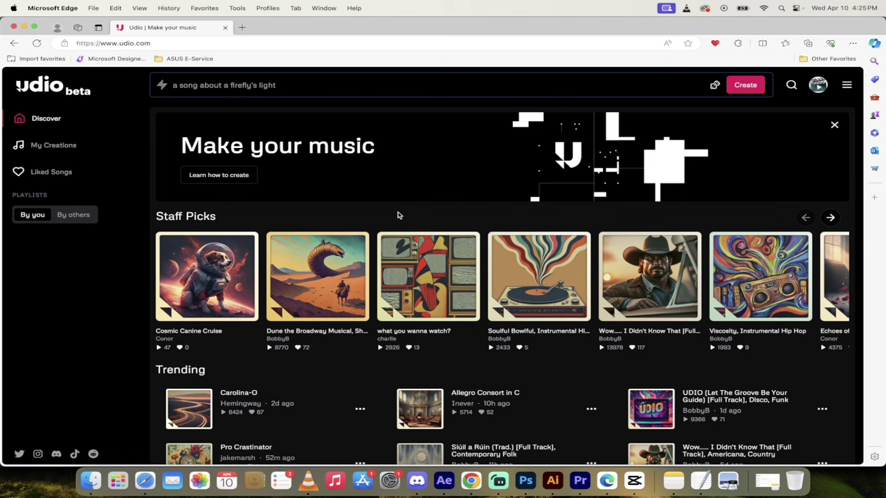
{"action": "scroll", "coordinate": [250, 216], "scroll_direction": "down", "scroll_amount": 2}
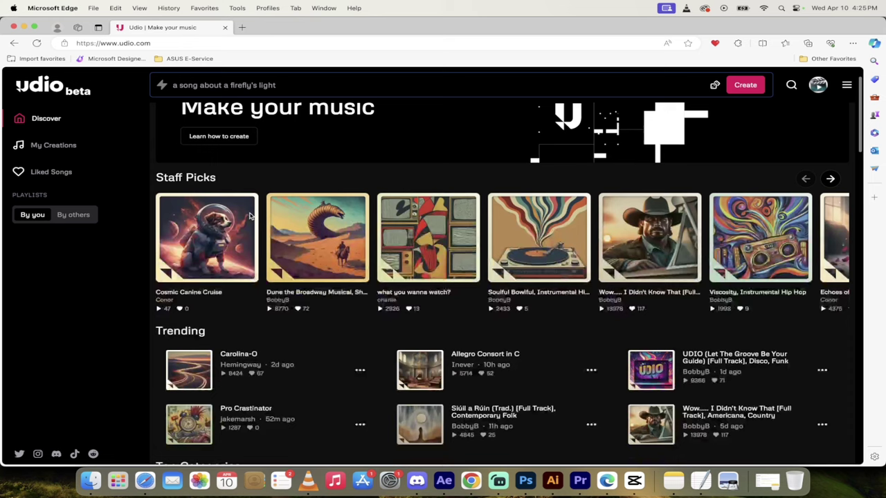
{"action": "scroll", "coordinate": [281, 327], "scroll_direction": "down", "scroll_amount": 4}
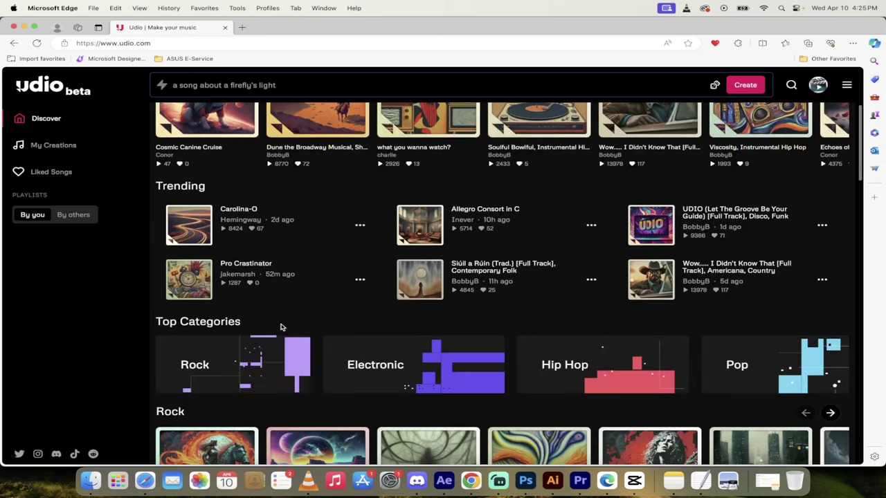
{"action": "scroll", "coordinate": [281, 326], "scroll_direction": "down", "scroll_amount": 3}
{"action": "scroll", "coordinate": [391, 288], "scroll_direction": "down", "scroll_amount": 6}
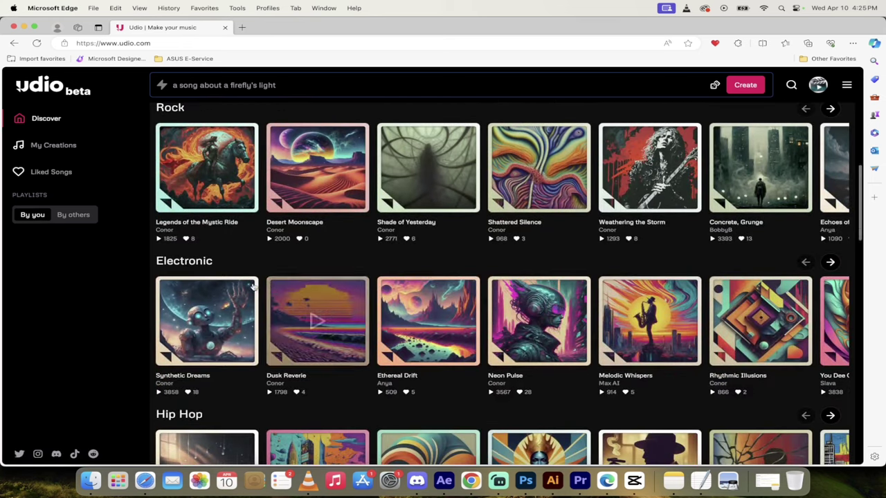
{"action": "scroll", "coordinate": [293, 254], "scroll_direction": "up", "scroll_amount": 1}
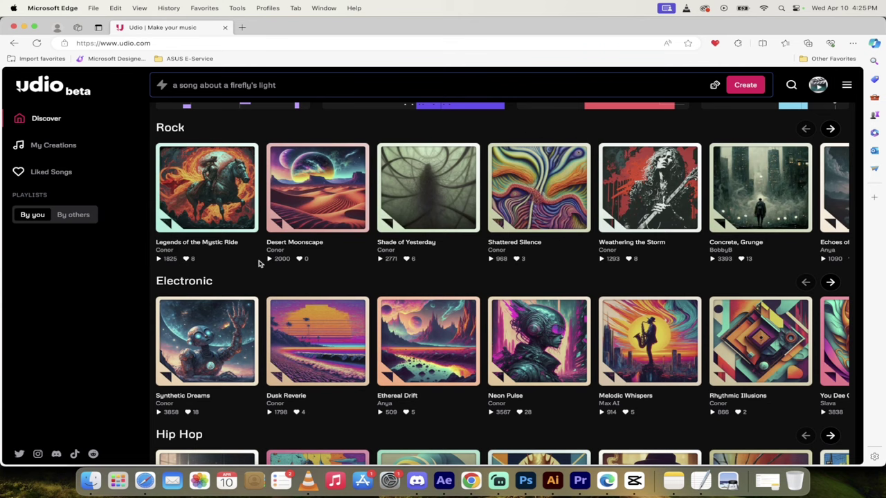
{"action": "scroll", "coordinate": [276, 373], "scroll_direction": "down", "scroll_amount": 3}
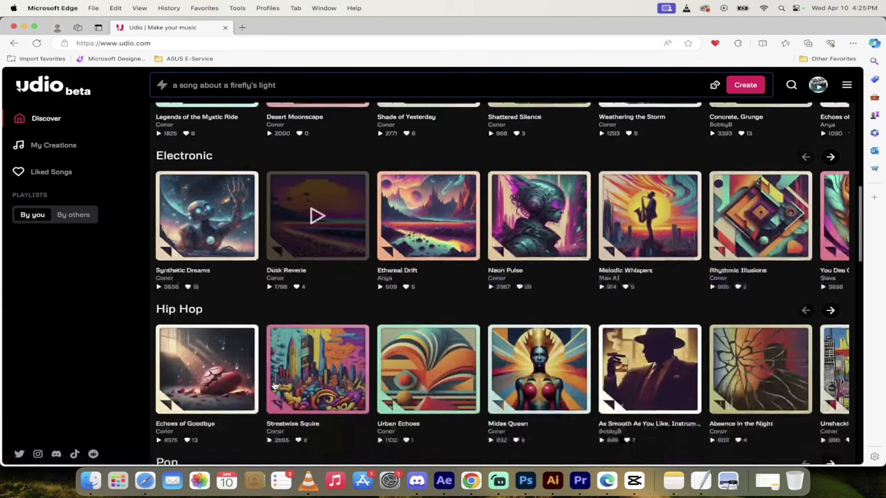
{"action": "scroll", "coordinate": [275, 381], "scroll_direction": "up", "scroll_amount": 5}
{"action": "scroll", "coordinate": [274, 386], "scroll_direction": "up", "scroll_amount": 4}
{"action": "scroll", "coordinate": [275, 386], "scroll_direction": "up", "scroll_amount": 5}
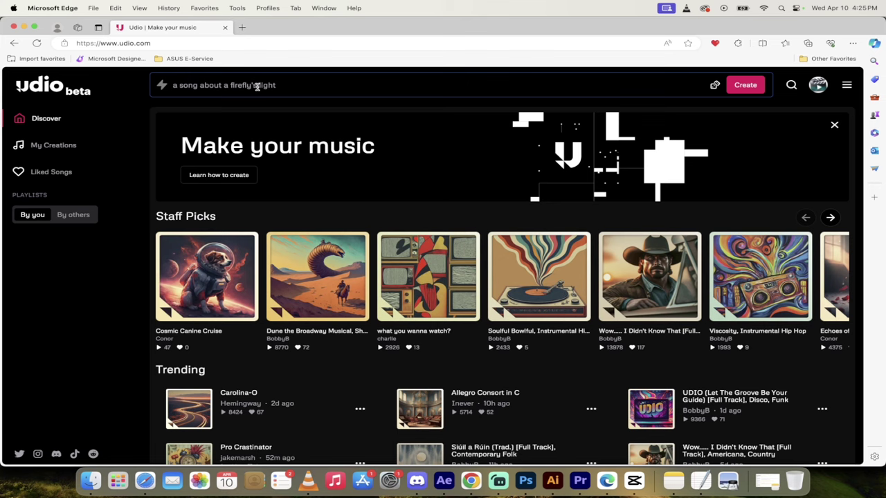
Start a new song prompt: 'English bulldog that just sends it everytime. This dog par'.
{"action": "left_click", "coordinate": [312, 84]}
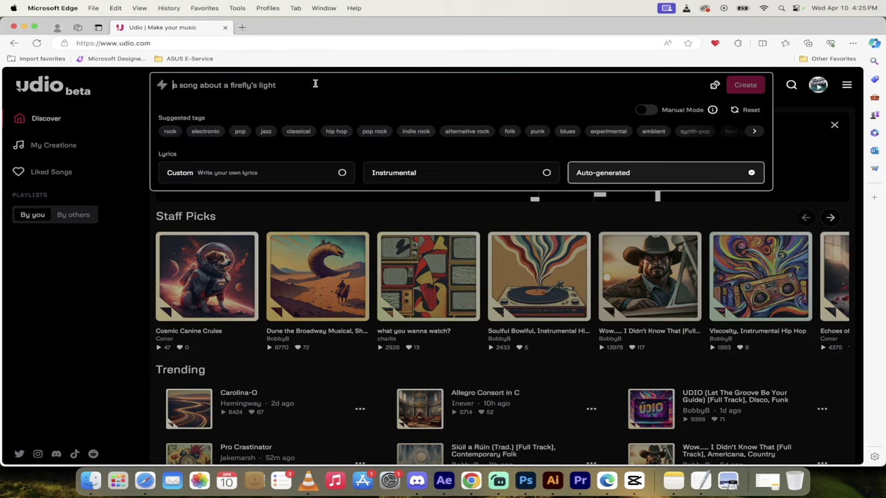
{"action": "left_click", "coordinate": [128, 120]}
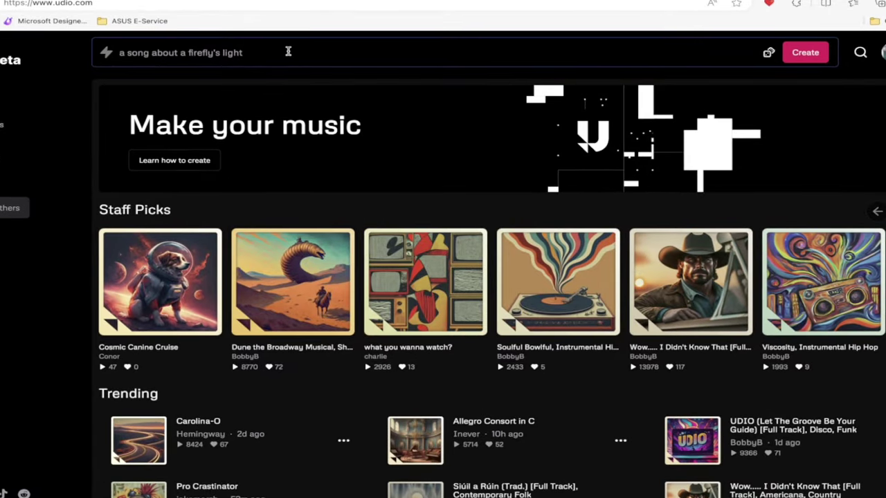
{"action": "left_click", "coordinate": [288, 52]}
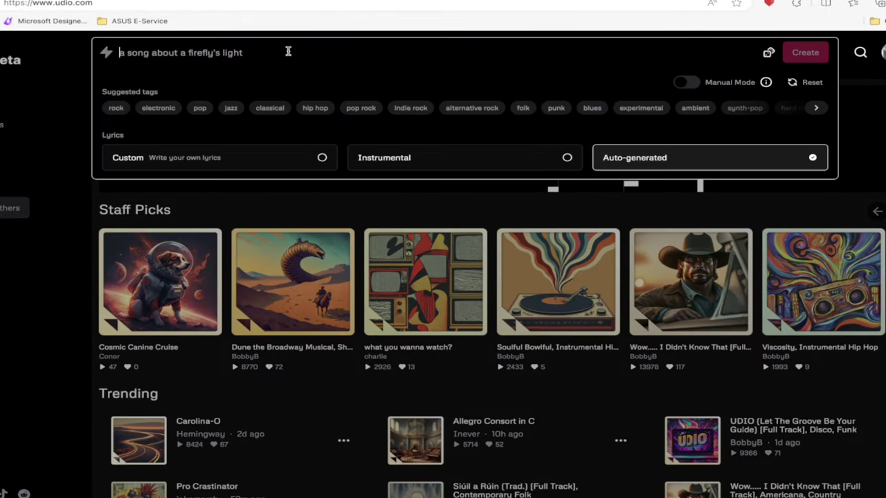
{"action": "type", "text": "E"}
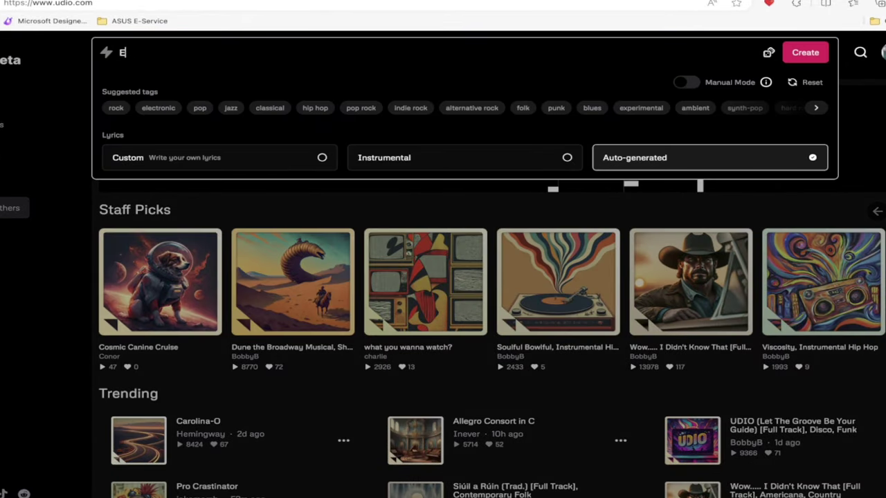
{"action": "type", "text": "nglish bulldog that just s"}
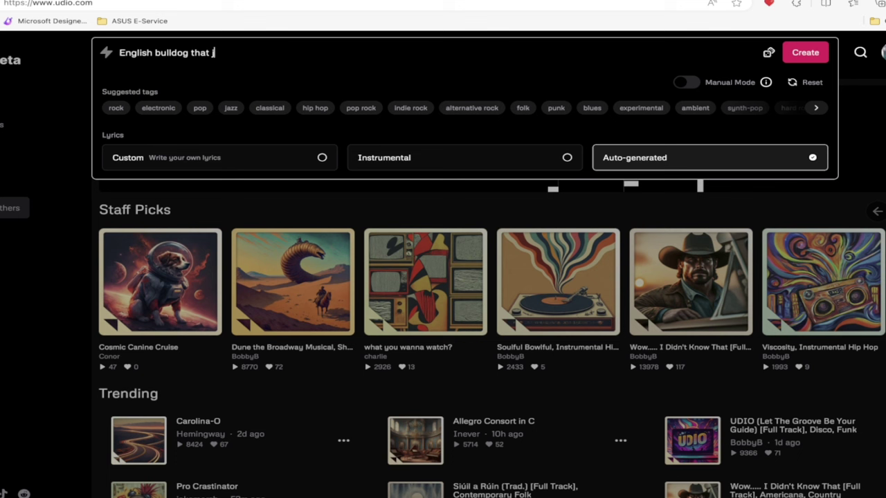
{"action": "type", "text": "ends "}
{"action": "type", "text": "it everytime.  Thi"}
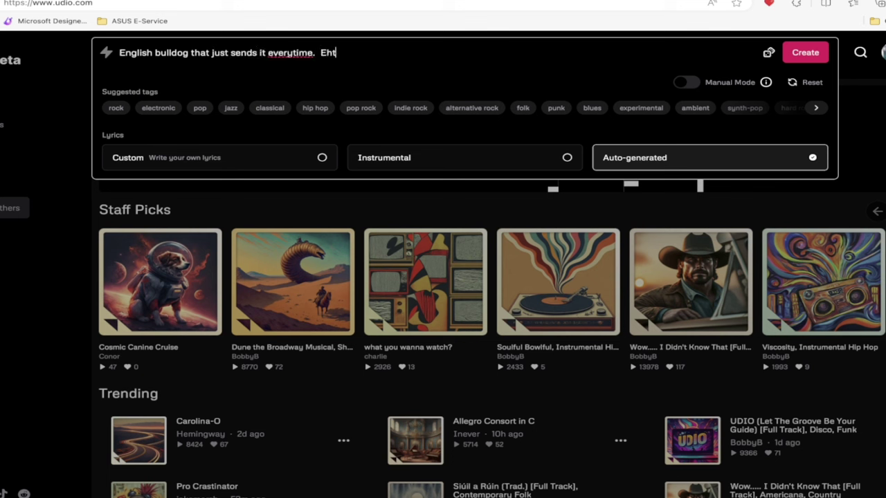
{"action": "type", "text": "s dog parties.  This dog gives 'er."}
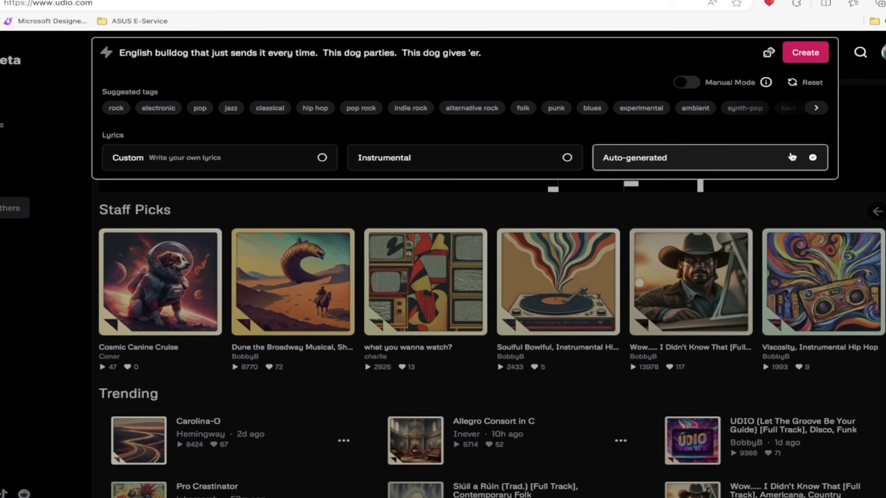
Try the Instrumental and then Custom lyrics options for the bulldog prompt.
{"action": "left_click", "coordinate": [436, 160]}
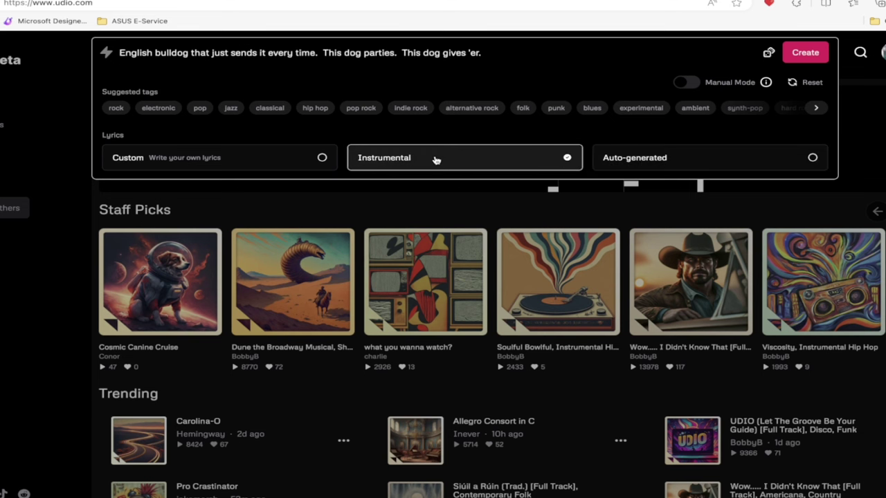
{"action": "left_click", "coordinate": [250, 161]}
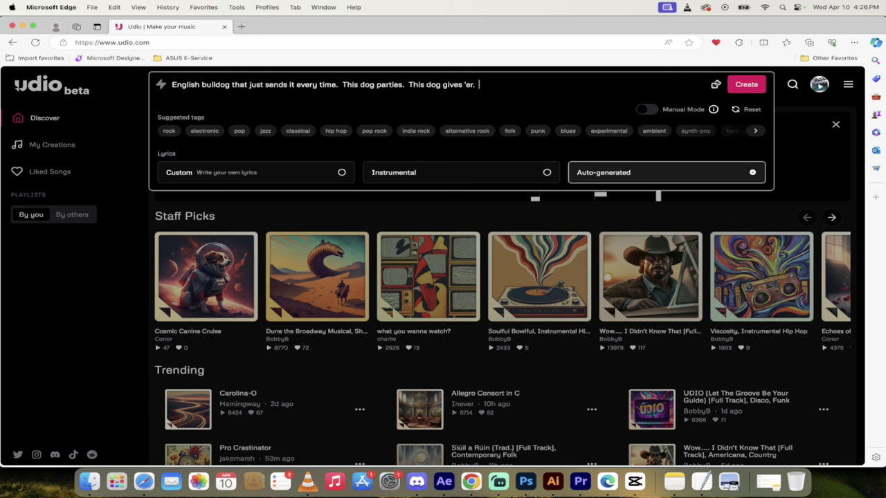
Clear the stray letter from the prompt and add heavy metal and death metal tags.
{"action": "type", "text": " Heavy Metal"}
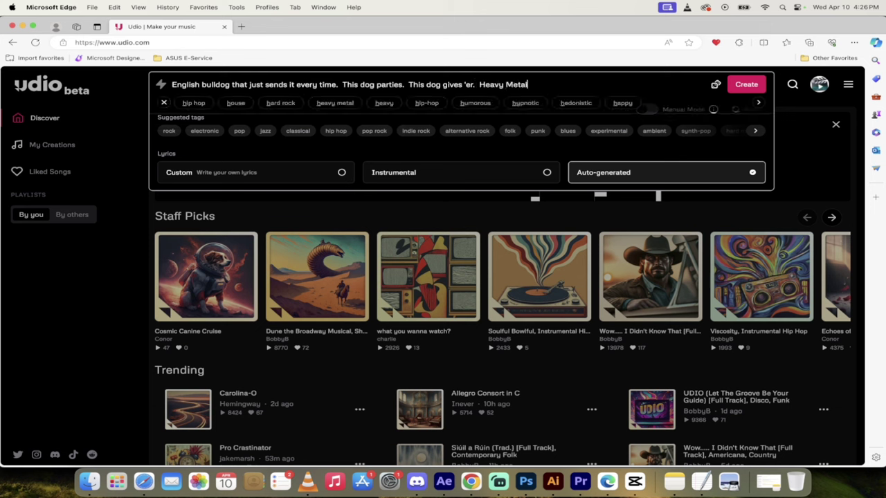
{"action": "key", "text": "BackSpace"}
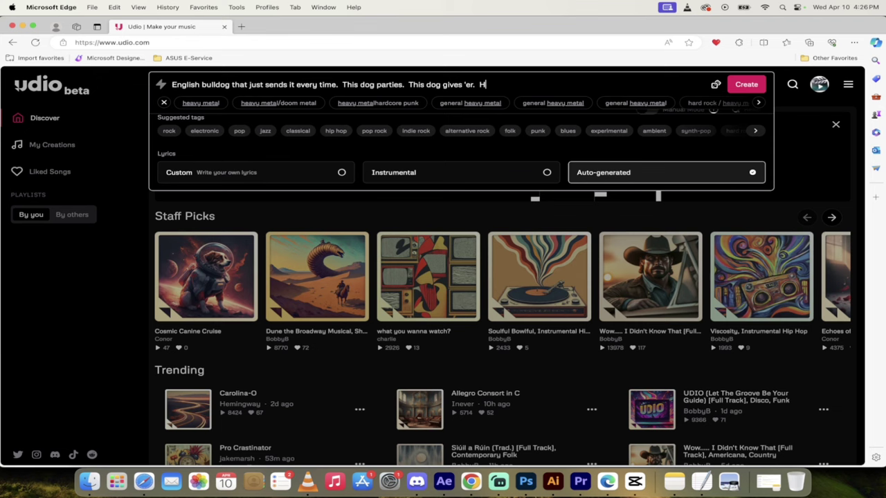
{"action": "key", "text": "BackSpace"}
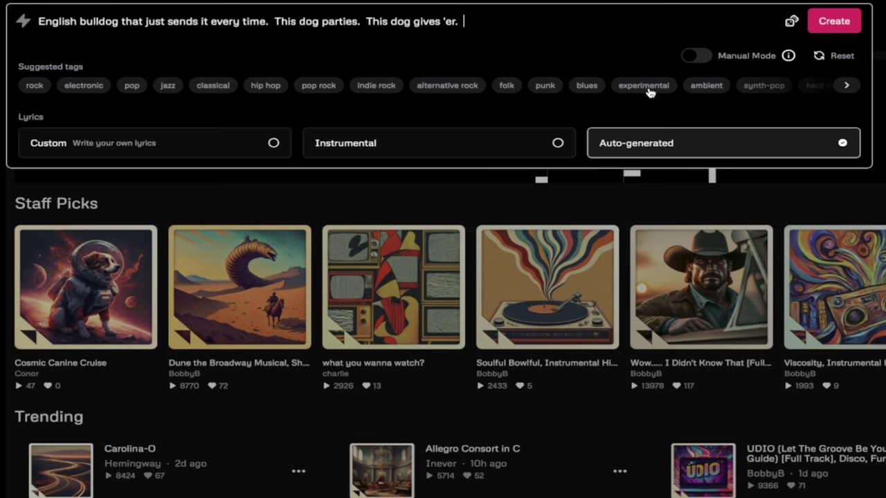
{"action": "scroll", "coordinate": [649, 92], "scroll_direction": "right", "scroll_amount": 1}
{"action": "scroll", "coordinate": [649, 92], "scroll_direction": "right", "scroll_amount": 3}
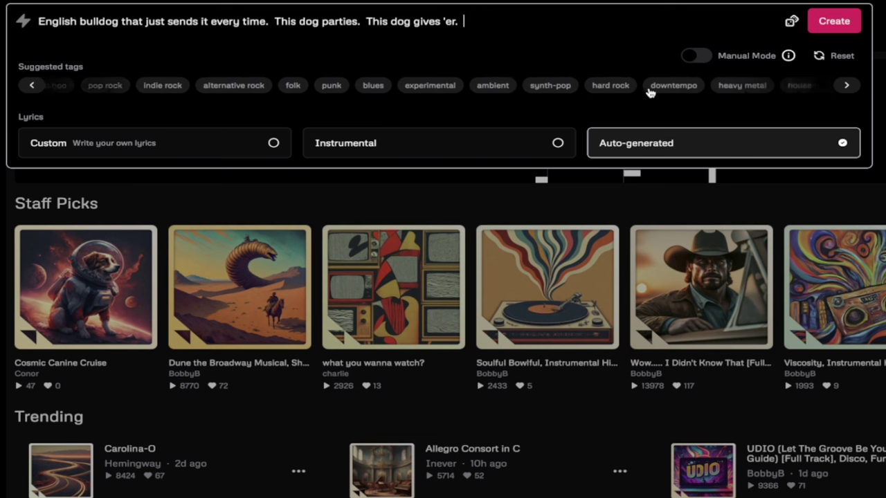
{"action": "scroll", "coordinate": [649, 92], "scroll_direction": "right", "scroll_amount": 1}
{"action": "scroll", "coordinate": [649, 92], "scroll_direction": "right", "scroll_amount": 2}
{"action": "scroll", "coordinate": [619, 92], "scroll_direction": "right", "scroll_amount": 1}
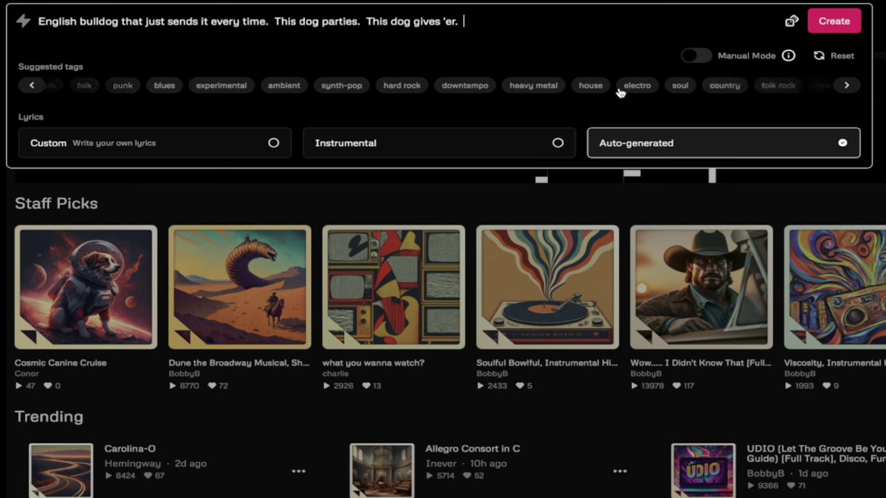
{"action": "left_click", "coordinate": [511, 90]}
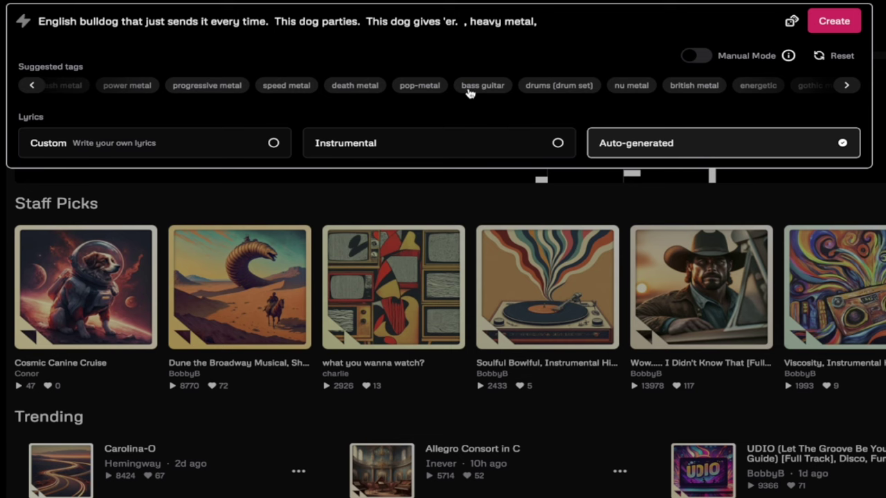
{"action": "left_click", "coordinate": [357, 90]}
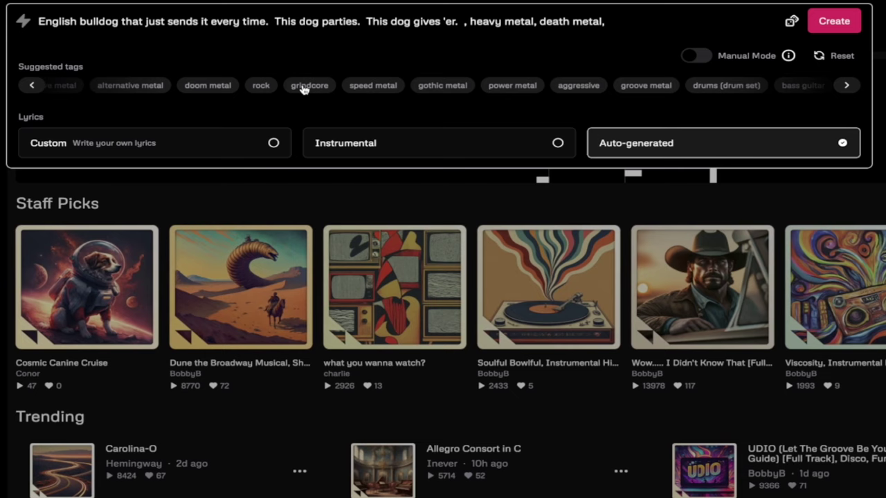
Add the drums (drum set), speed metal and male vocalist tags to the prompt.
{"action": "scroll", "coordinate": [305, 86], "scroll_direction": "left", "scroll_amount": 5}
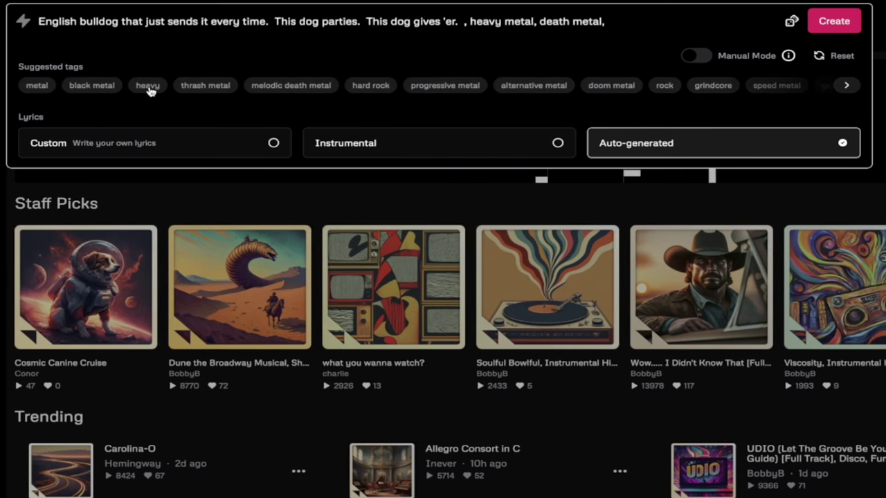
{"action": "scroll", "coordinate": [208, 93], "scroll_direction": "right", "scroll_amount": 2}
{"action": "scroll", "coordinate": [253, 88], "scroll_direction": "right", "scroll_amount": 4}
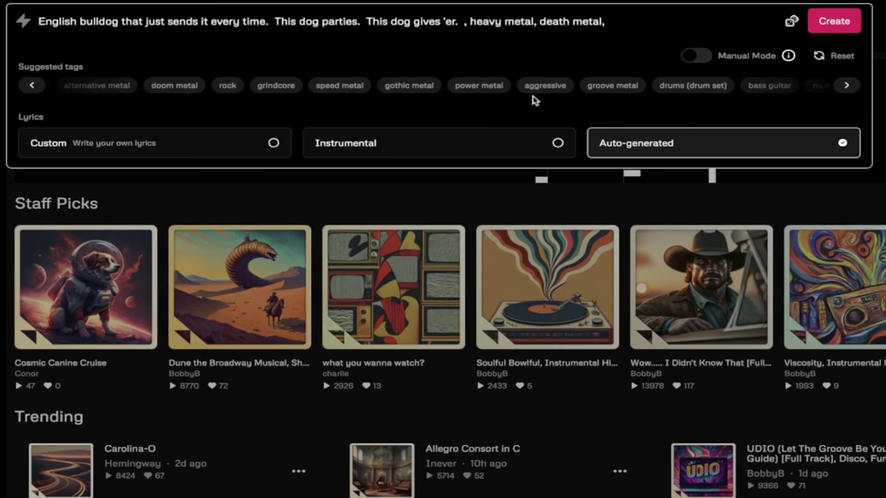
{"action": "left_click", "coordinate": [681, 87]}
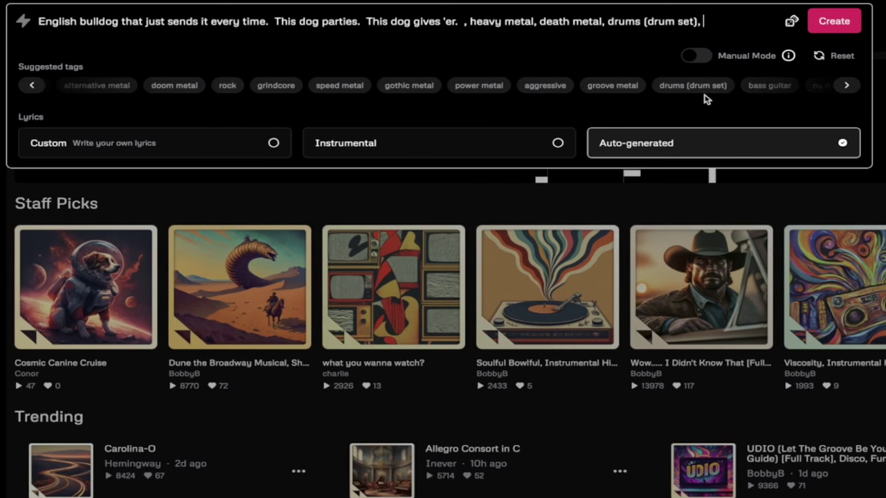
{"action": "left_click", "coordinate": [847, 86]}
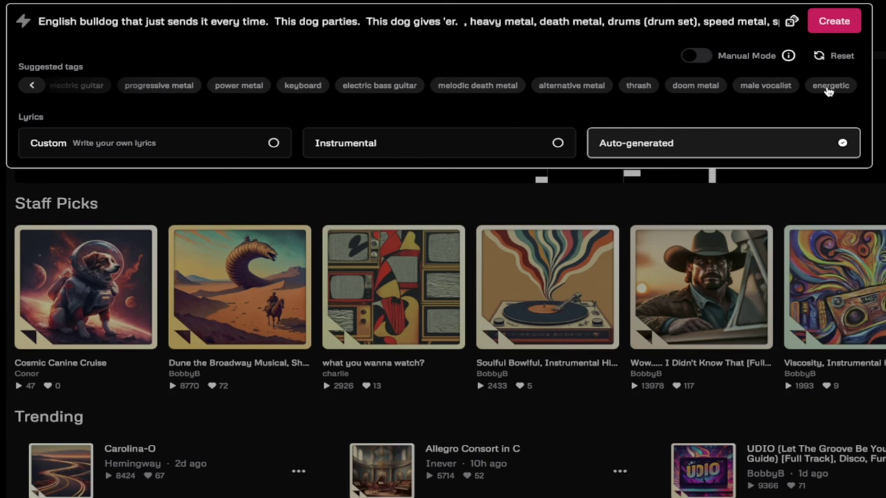
{"action": "left_click", "coordinate": [767, 88]}
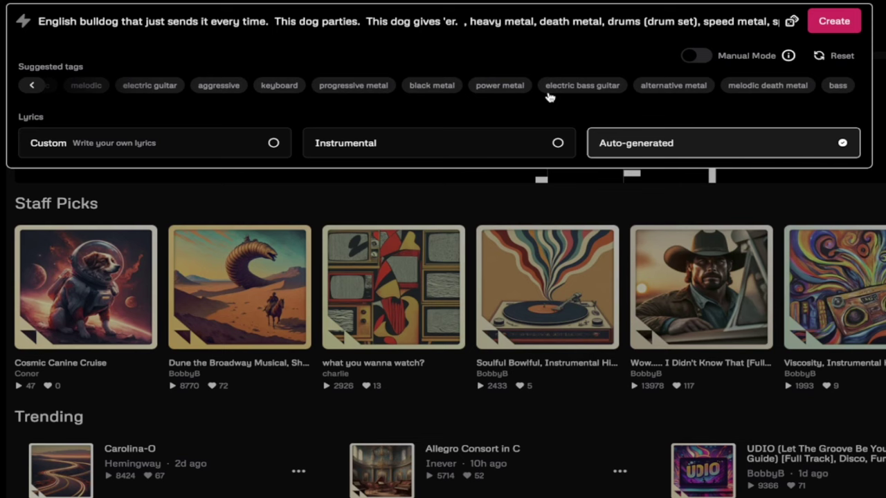
{"action": "left_click_drag", "start_coordinate": [644, 21], "coordinate": [826, 33]}
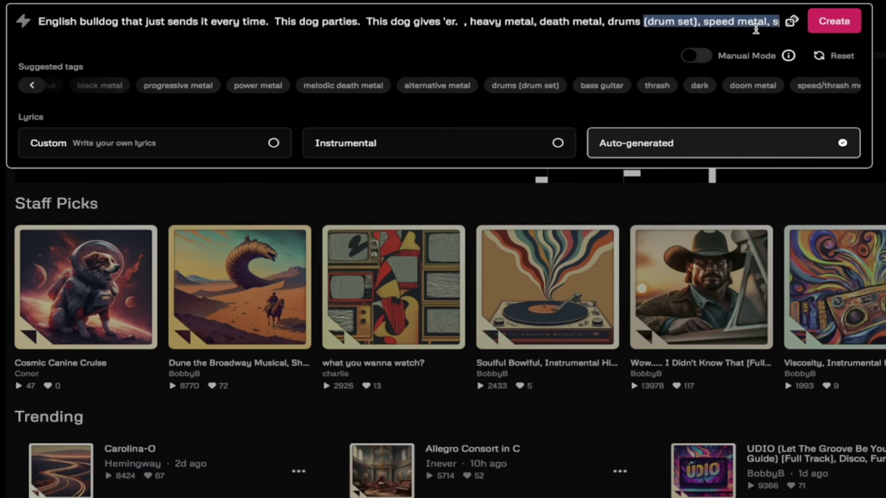
{"action": "left_click", "coordinate": [732, 22]}
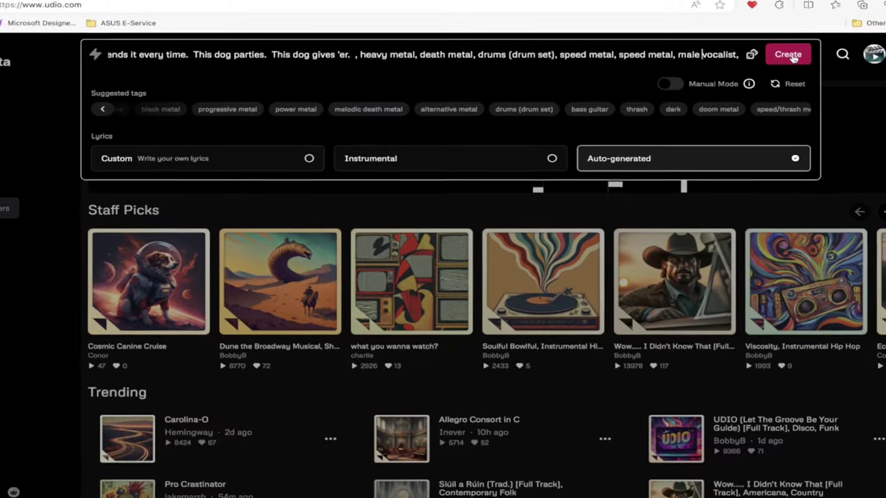
Create songs from the bulldog metal prompt; two tracks start loading in My Creations.
{"action": "left_click", "coordinate": [773, 66]}
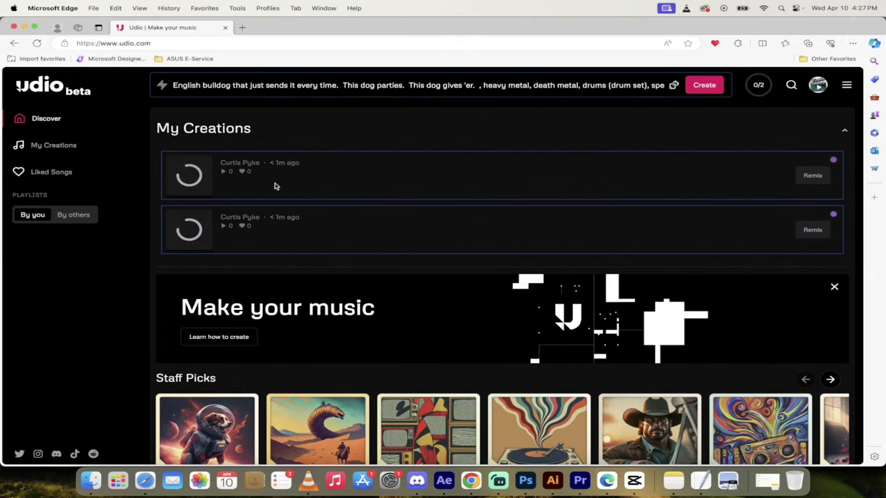
{"action": "scroll", "coordinate": [415, 174], "scroll_direction": "down", "scroll_amount": 1}
{"action": "scroll", "coordinate": [574, 168], "scroll_direction": "up", "scroll_amount": 1}
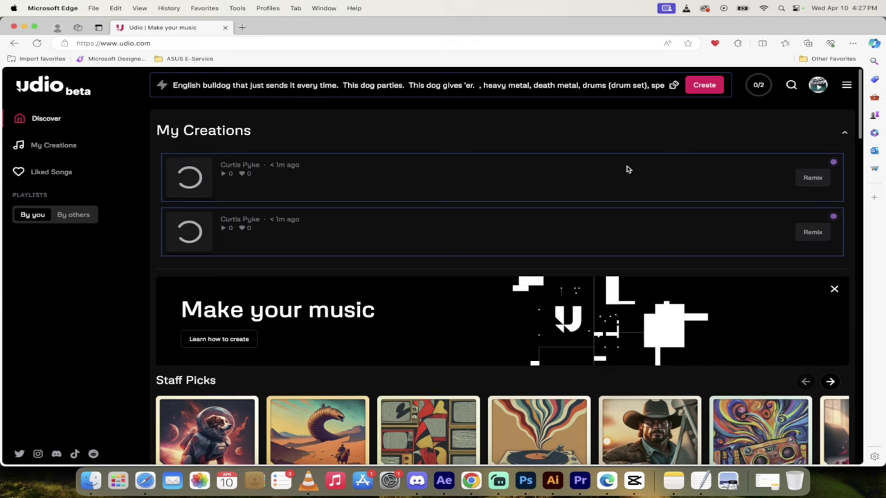
{"action": "scroll", "coordinate": [483, 212], "scroll_direction": "down", "scroll_amount": 2}
{"action": "scroll", "coordinate": [482, 211], "scroll_direction": "up", "scroll_amount": 2}
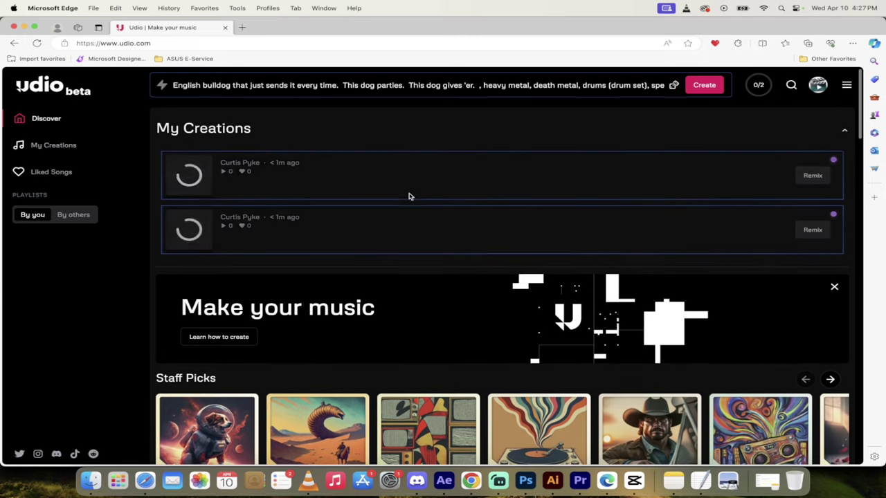
Open the full My Creations list and replay Full Throttle Pup, pausing at 0:03.
{"action": "left_click", "coordinate": [54, 146]}
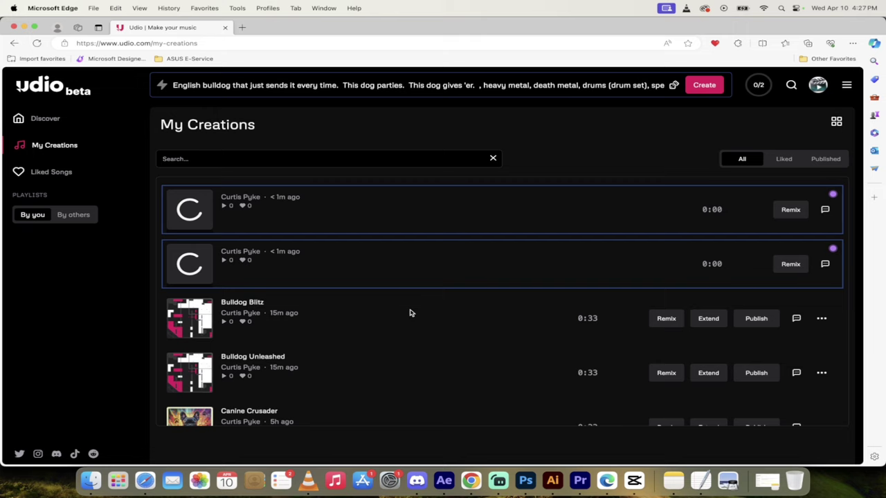
{"action": "scroll", "coordinate": [409, 313], "scroll_direction": "down", "scroll_amount": 3}
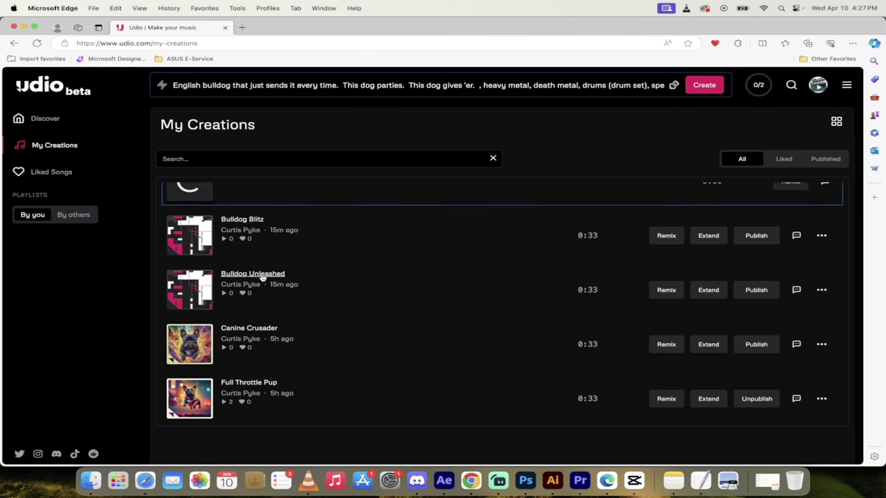
{"action": "scroll", "coordinate": [332, 360], "scroll_direction": "down", "scroll_amount": 1}
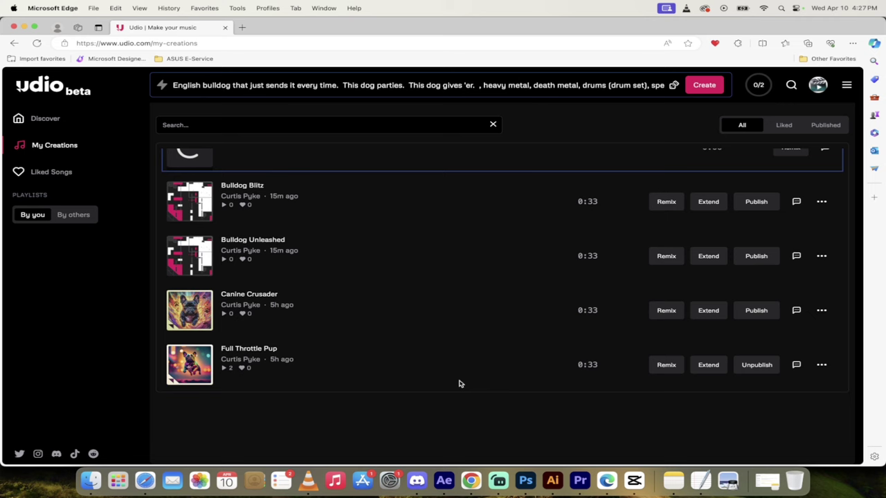
{"action": "scroll", "coordinate": [482, 370], "scroll_direction": "down", "scroll_amount": 1}
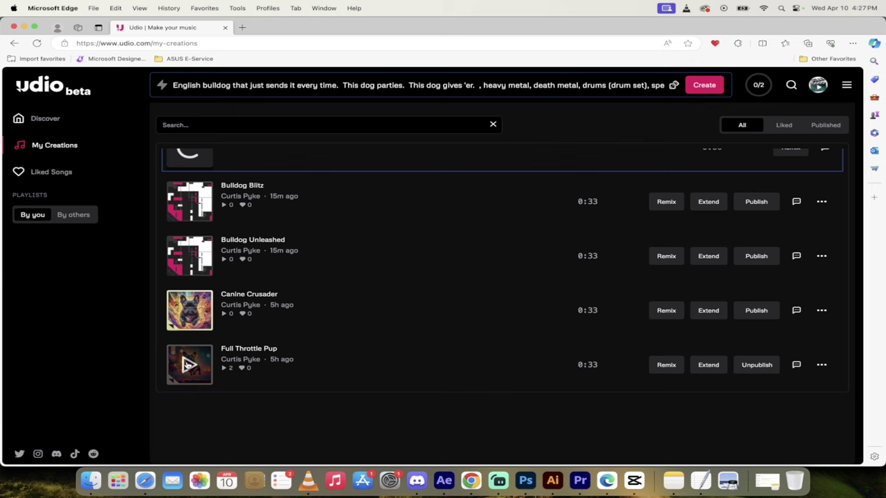
{"action": "left_click", "coordinate": [190, 366]}
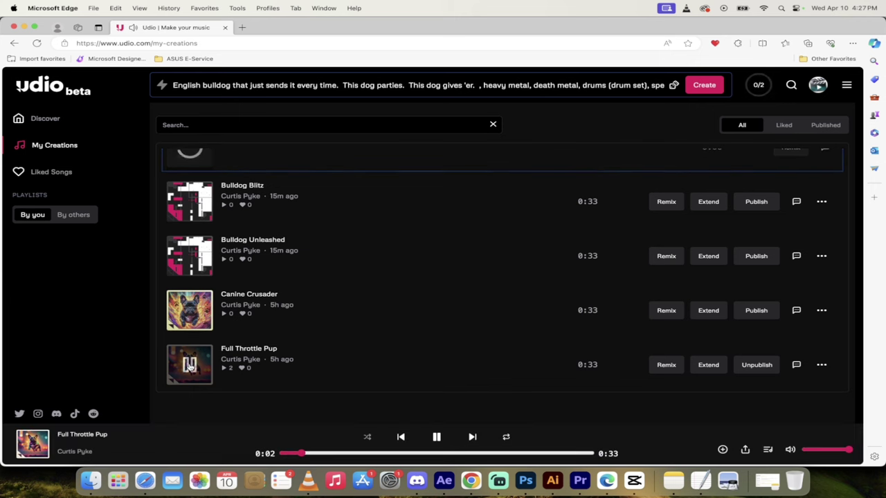
{"action": "left_click", "coordinate": [189, 366]}
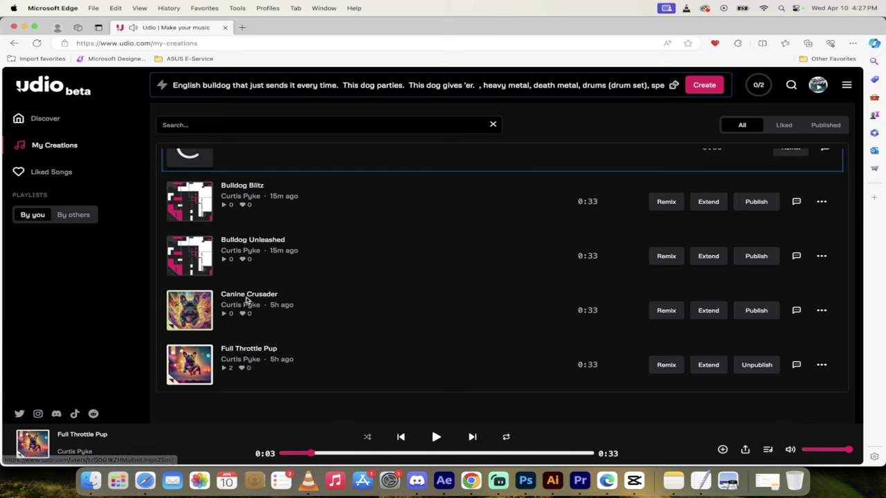
Rename the Canine Crusader track to 'Kingston', save it, and publish it.
{"action": "left_click", "coordinate": [248, 295]}
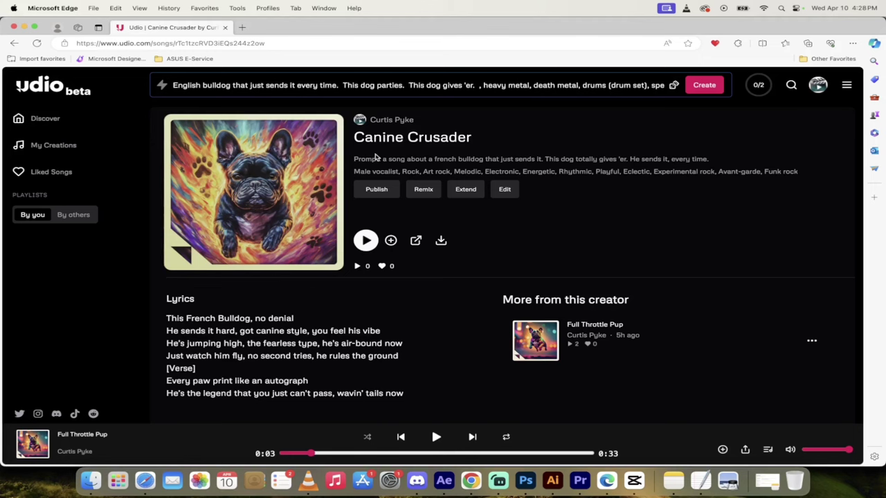
{"action": "left_click", "coordinate": [504, 191]}
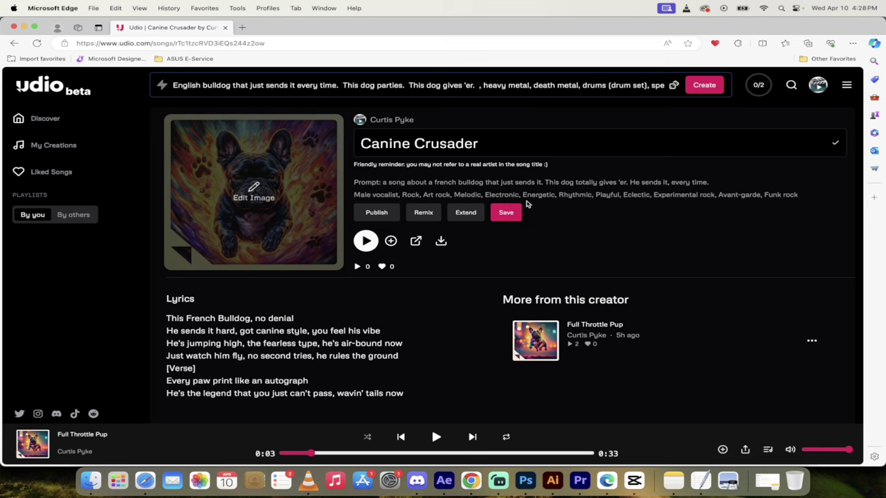
{"action": "left_click", "coordinate": [491, 142]}
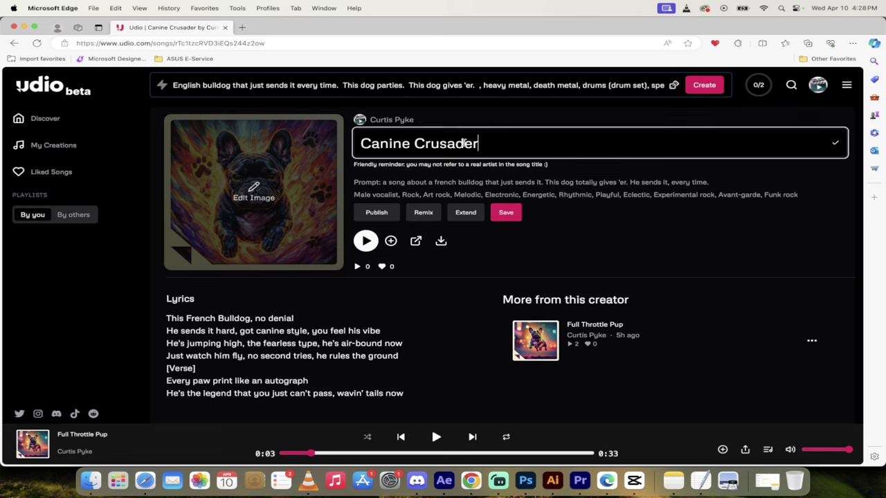
{"action": "left_click_drag", "start_coordinate": [412, 144], "coordinate": [316, 137]}
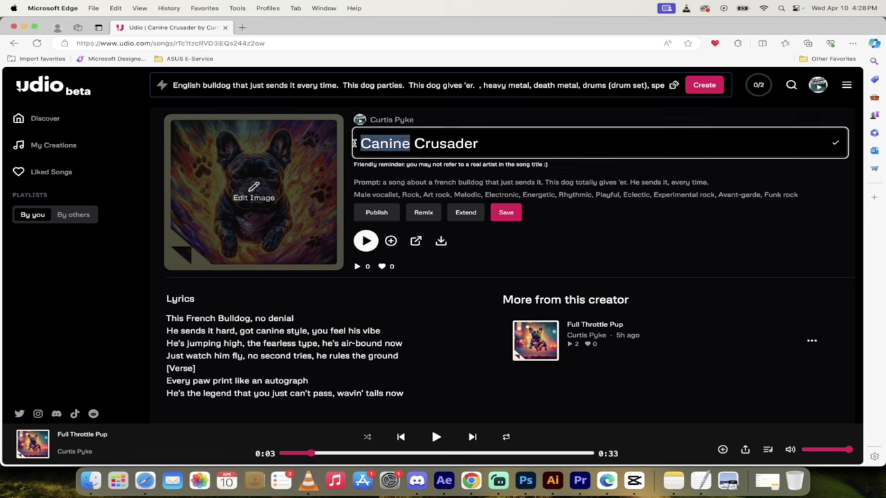
{"action": "type", "text": "Kingston"}
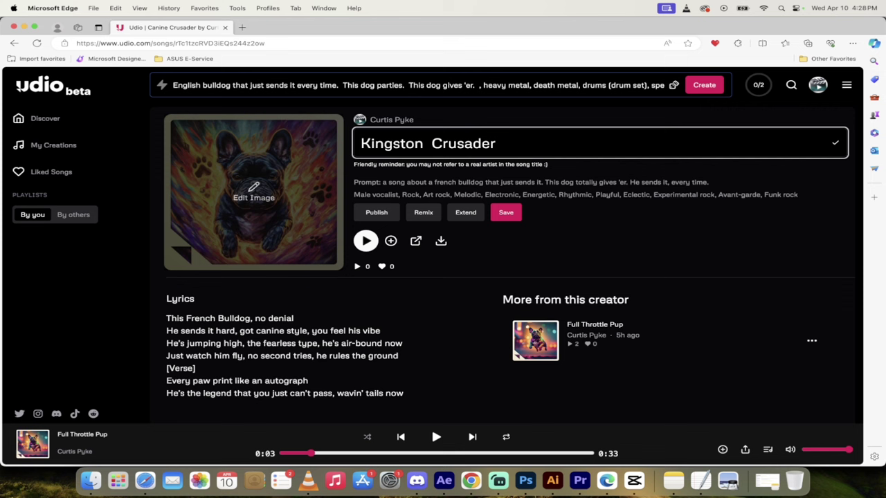
{"action": "key", "text": "BackSpace"}
{"action": "type", "text": "GIVES'"}
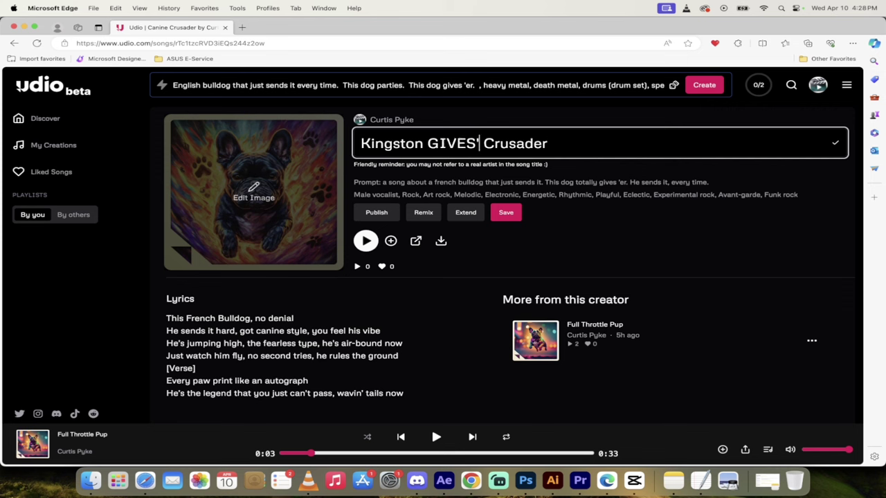
{"action": "type", "text": "ER"}
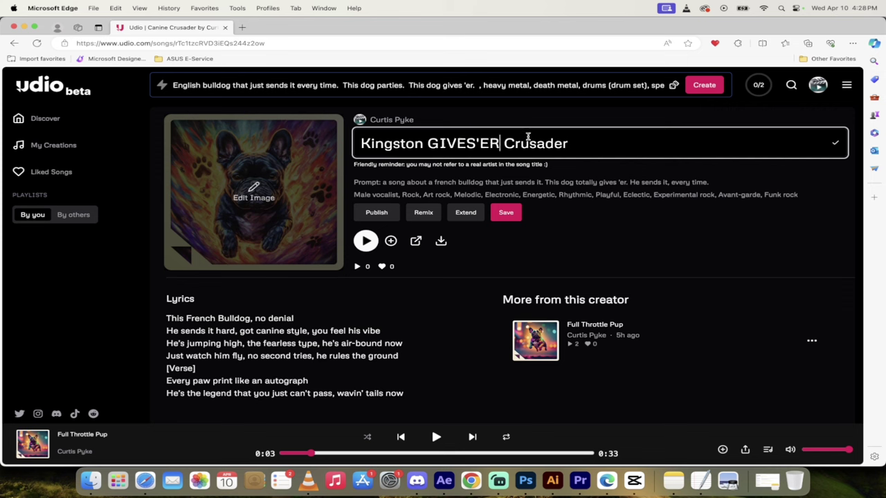
{"action": "left_click_drag", "start_coordinate": [429, 143], "coordinate": [647, 143]}
{"action": "key", "text": "BackSpace"}
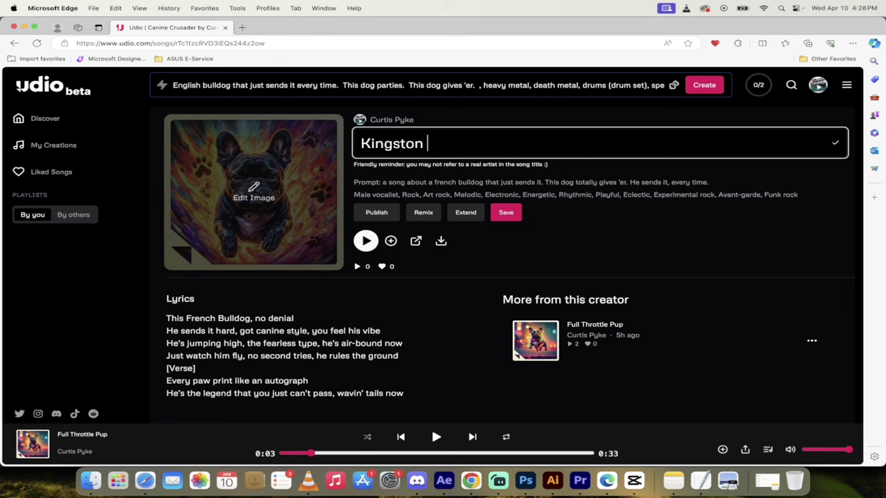
{"action": "left_click", "coordinate": [505, 213]}
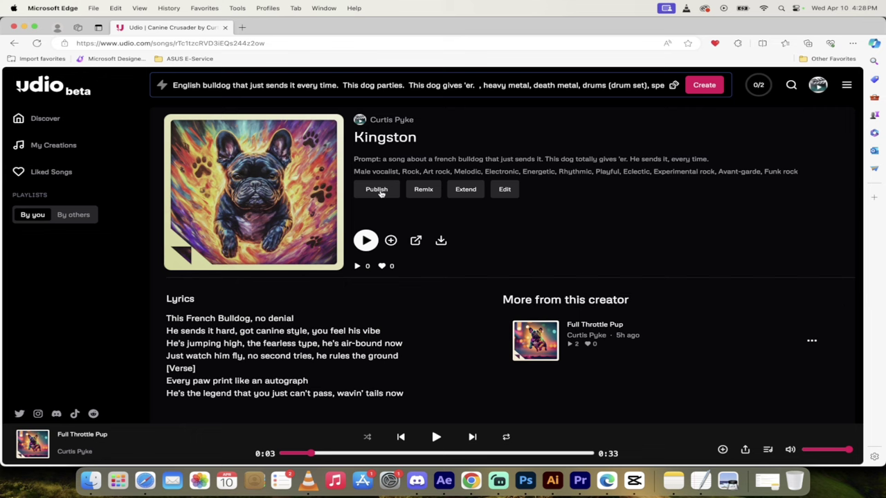
{"action": "left_click", "coordinate": [379, 191]}
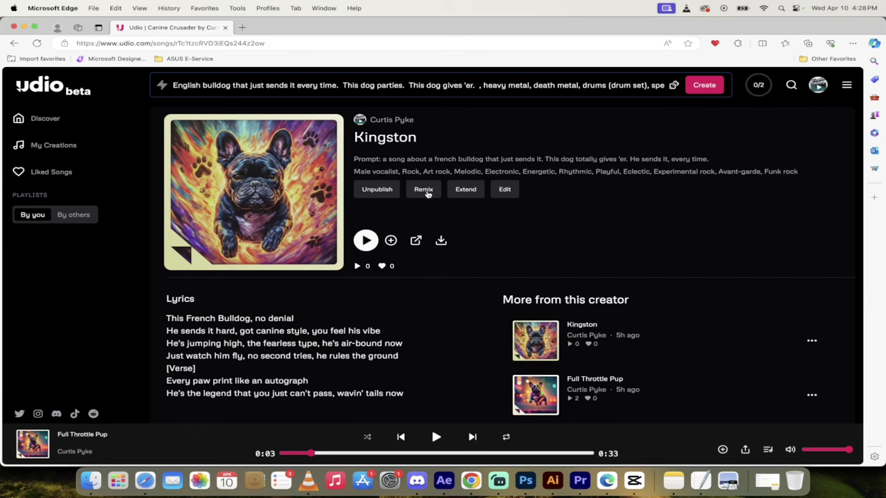
Remix Kingston, appending 'Amazing Dog.' plus the experimental tag and nudging variance toward Similar.
{"action": "left_click", "coordinate": [425, 191]}
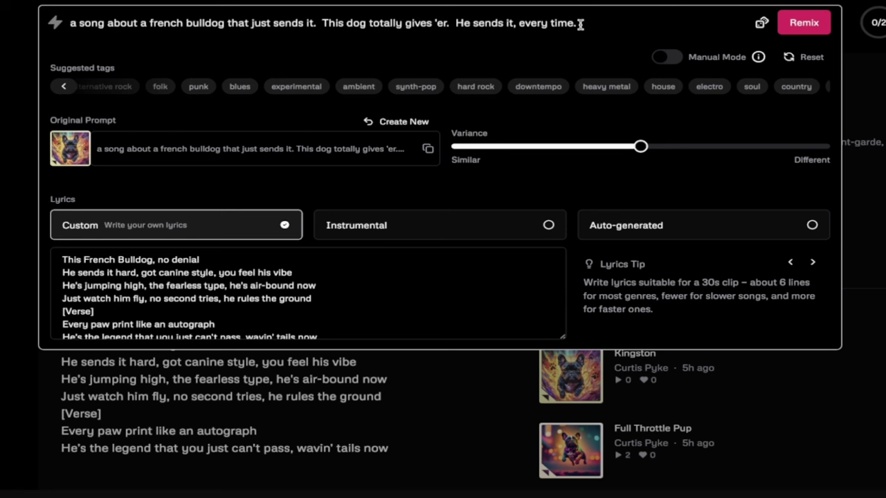
{"action": "type", "text": "  Ama"}
{"action": "type", "text": "zing Dog."}
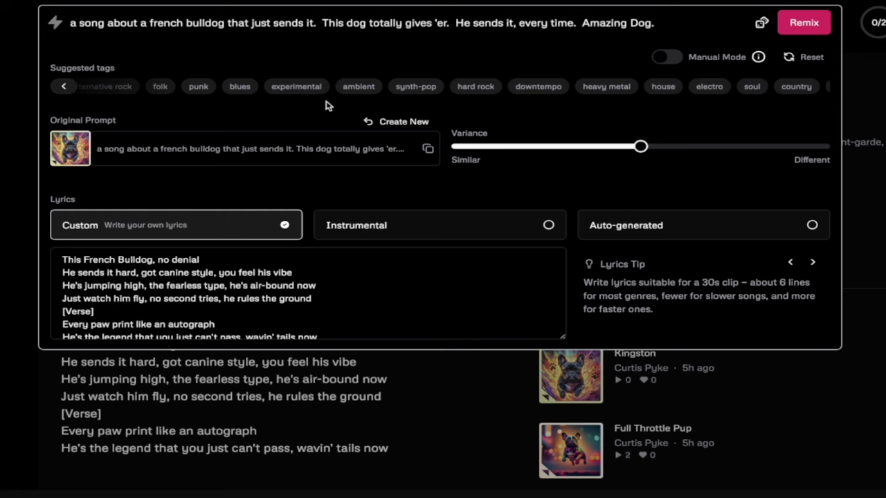
{"action": "left_click", "coordinate": [288, 86]}
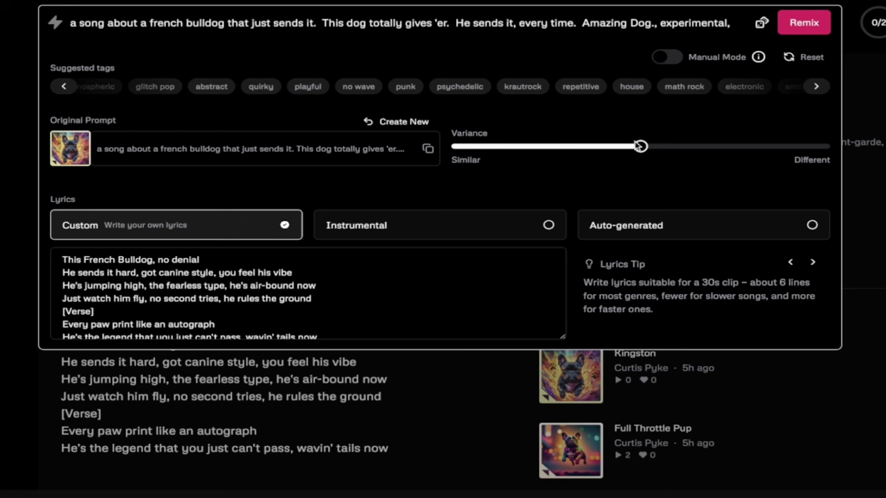
{"action": "mouse_move", "coordinate": [640, 147]}
{"action": "left_mouse_down"}
{"action": "mouse_move", "coordinate": [470, 170]}
{"action": "mouse_move", "coordinate": [669, 134]}
{"action": "mouse_move", "coordinate": [796, 141]}
{"action": "mouse_move", "coordinate": [632, 148]}
{"action": "left_mouse_up"}
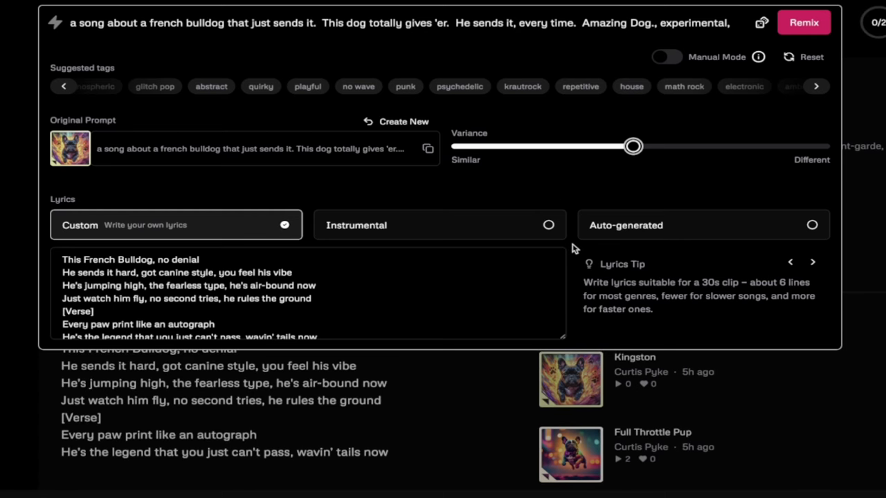
Try generating the Kingston remix, then dismiss the one-generation-at-a-time error banner.
{"action": "left_click", "coordinate": [801, 23]}
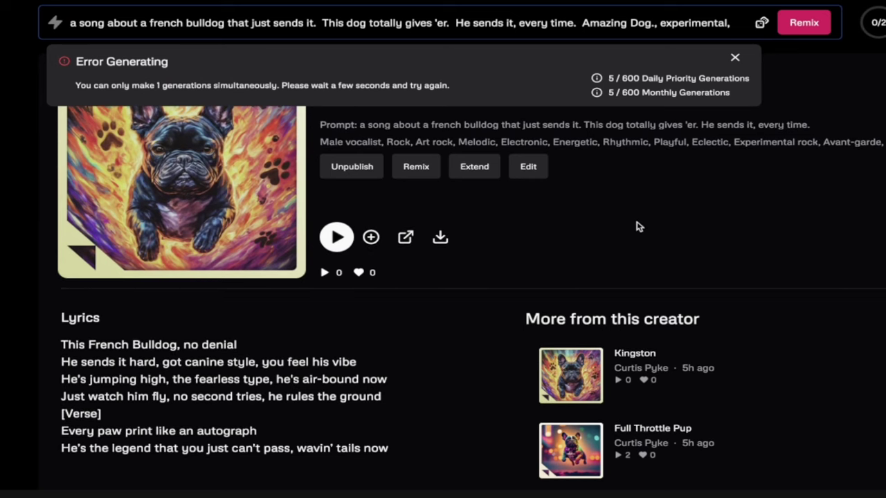
{"action": "left_click", "coordinate": [736, 61]}
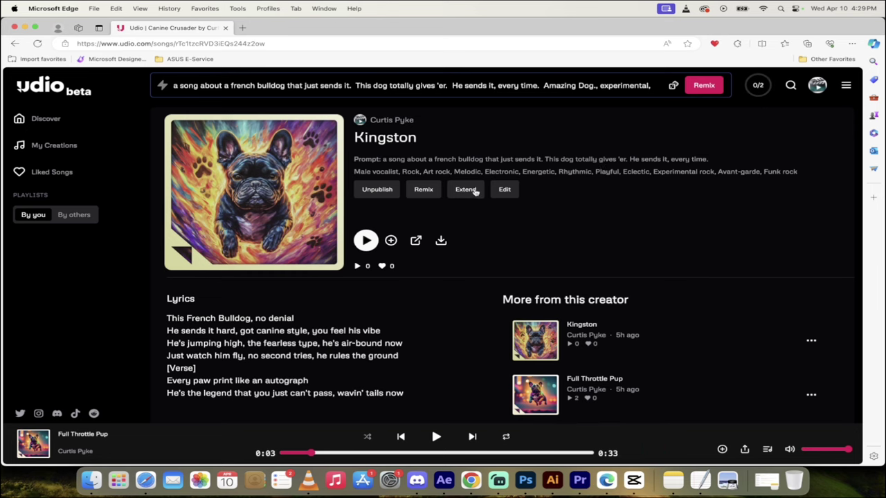
Set up a Kingston extension adding a section after, with heavy metal appended to the prompt.
{"action": "left_click", "coordinate": [476, 191]}
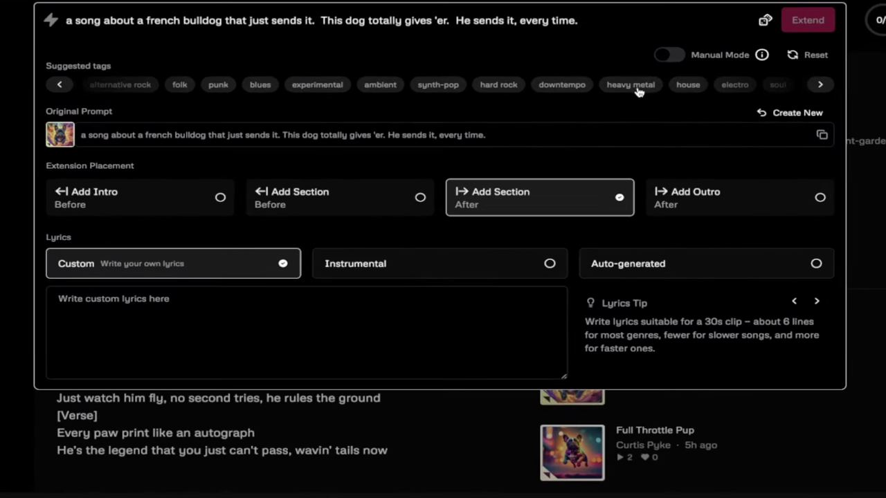
{"action": "left_click", "coordinate": [630, 86]}
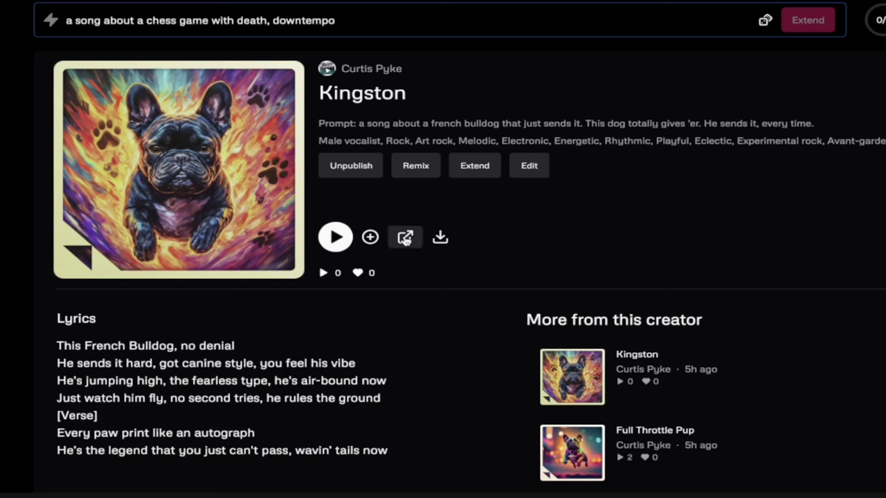
Download Kingston as Kingston.mp4 video, play it briefly, and return to the song page.
{"action": "left_click", "coordinate": [440, 238]}
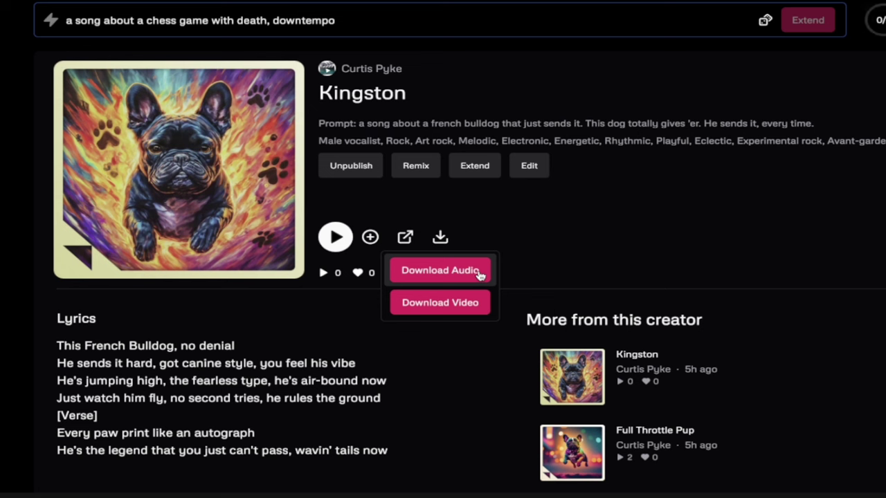
{"action": "left_click", "coordinate": [463, 305]}
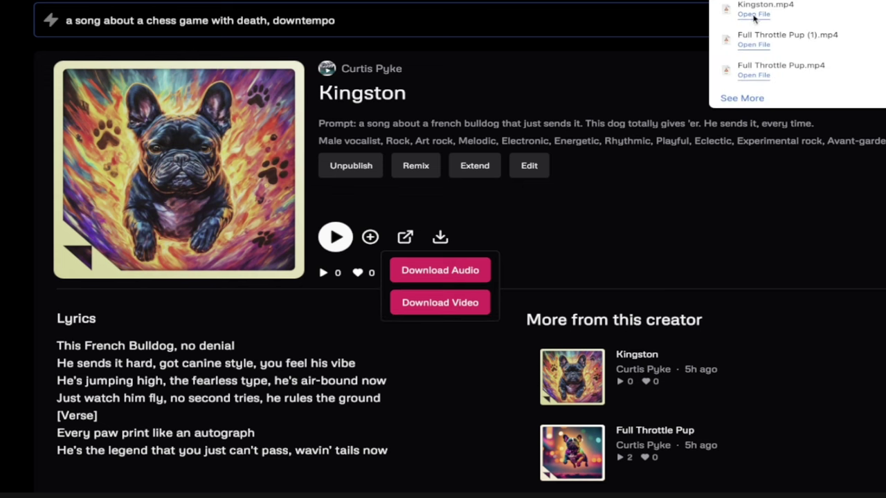
{"action": "left_click", "coordinate": [754, 15]}
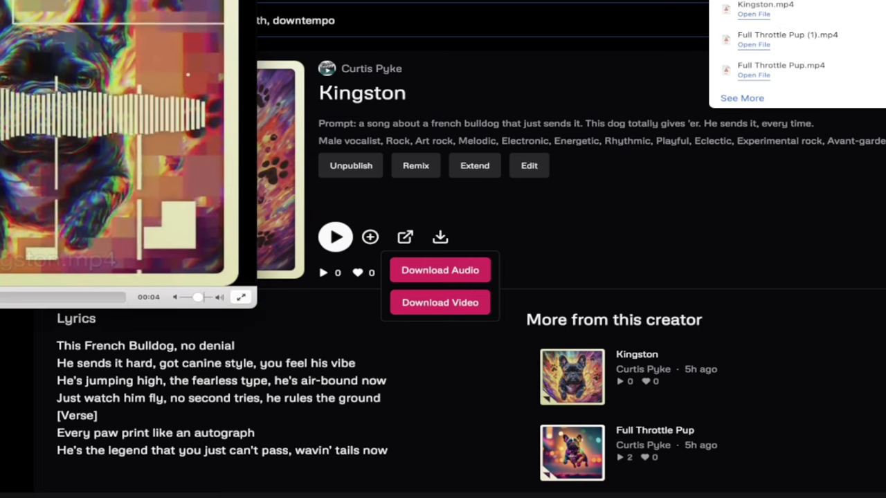
{"action": "key", "text": "alt+Tab"}
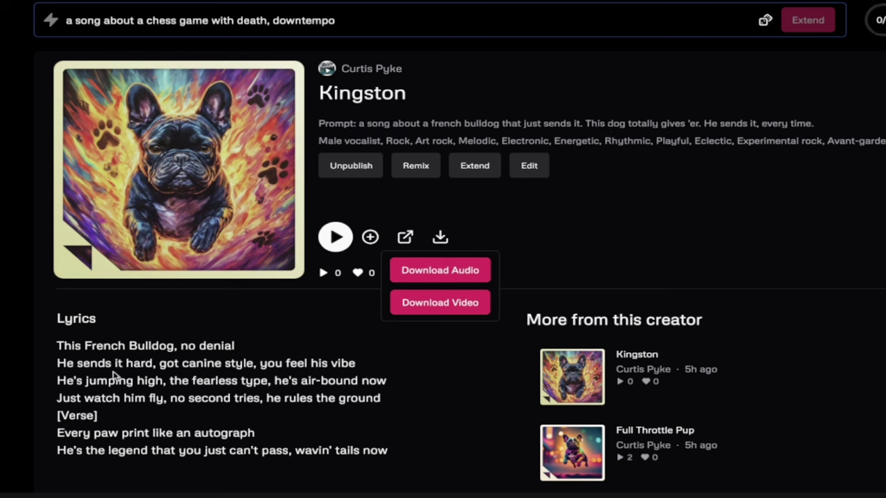
{"action": "left_click", "coordinate": [166, 386]}
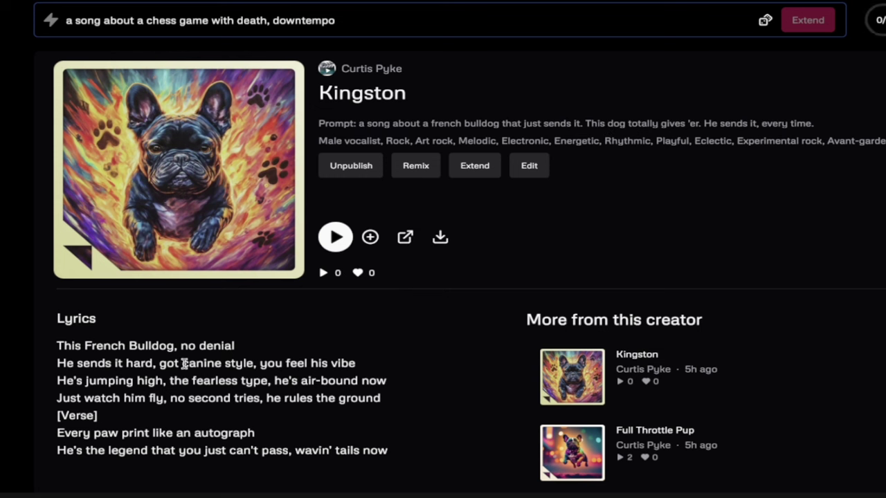
{"action": "left_click", "coordinate": [371, 239]}
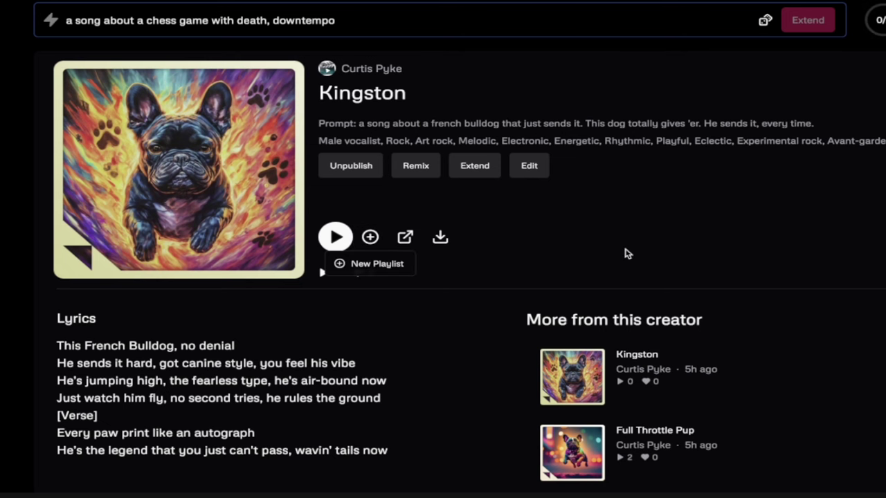
{"action": "left_click", "coordinate": [627, 254]}
{"action": "scroll", "coordinate": [626, 254], "scroll_direction": "down", "scroll_amount": 3}
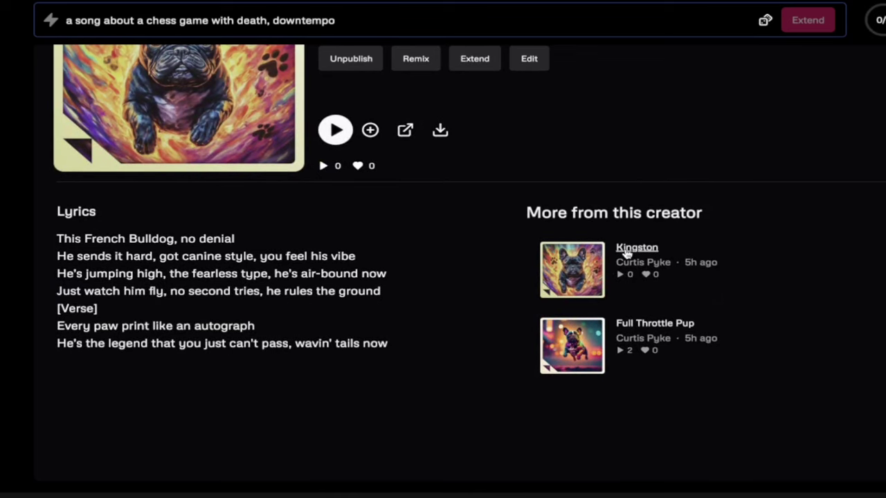
{"action": "left_click", "coordinate": [626, 249]}
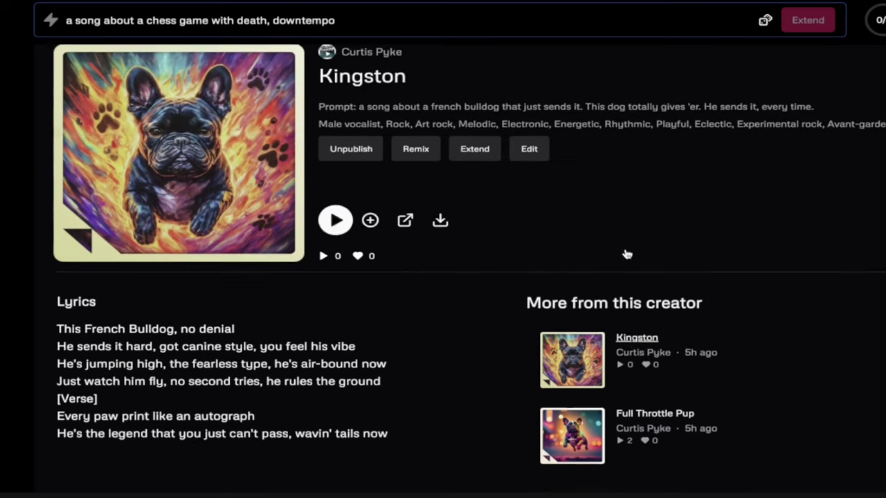